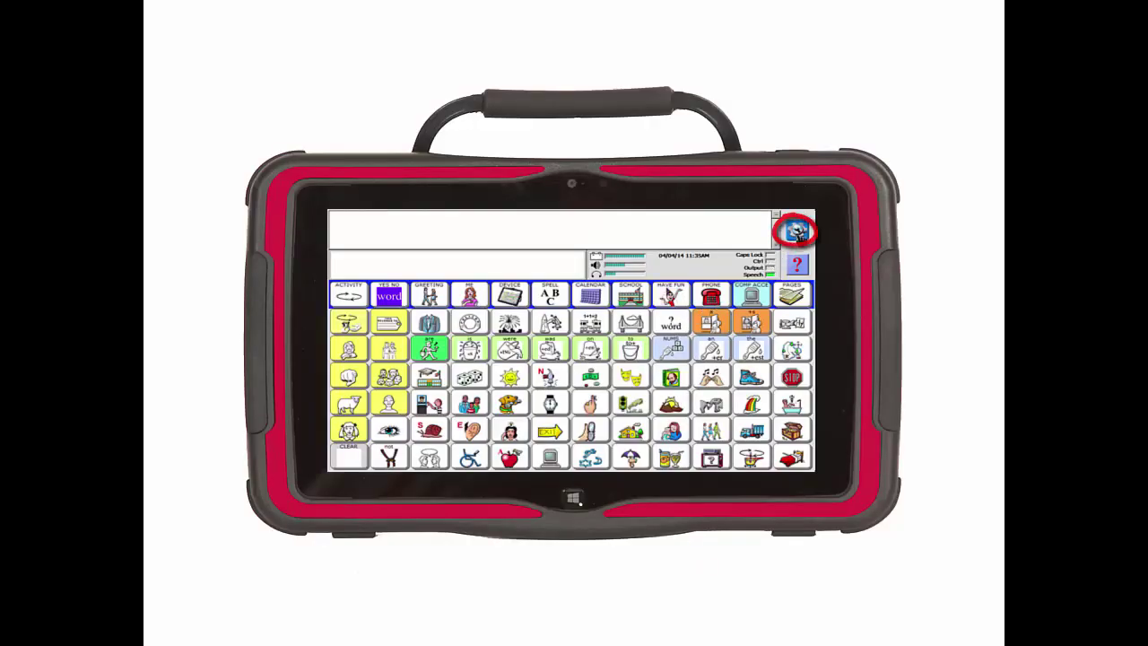
- Open the toolbox and go to its vocabulary review settings
{"action": "left_click", "coordinate": [793, 231]}
{"action": "left_click", "coordinate": [355, 289]}
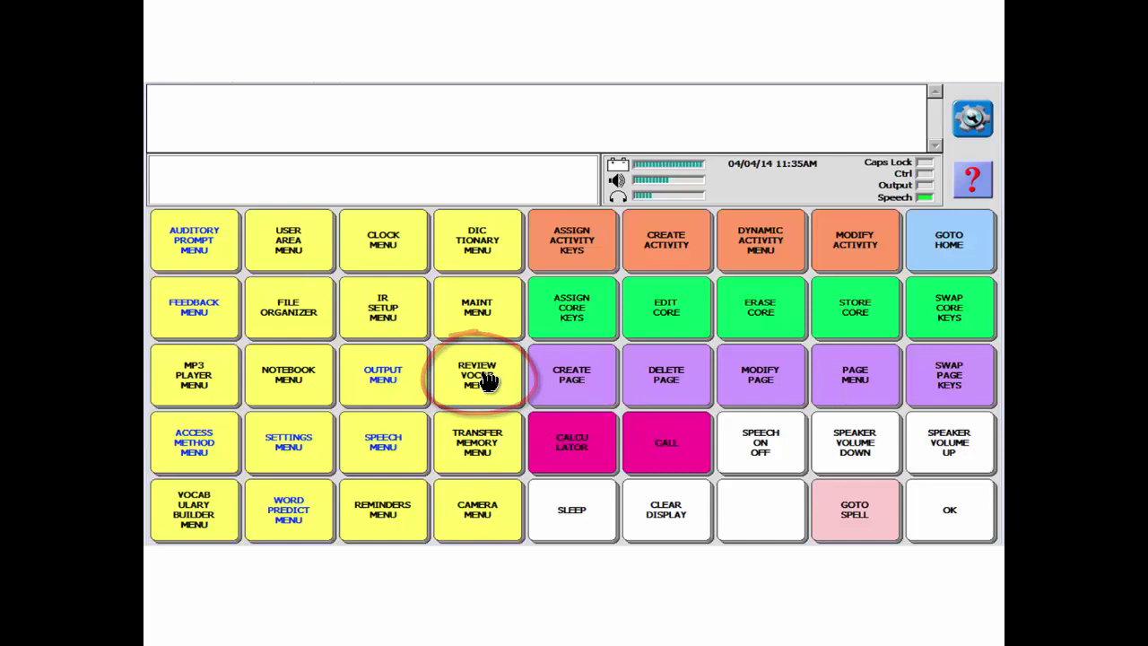
{"action": "left_click", "coordinate": [487, 380]}
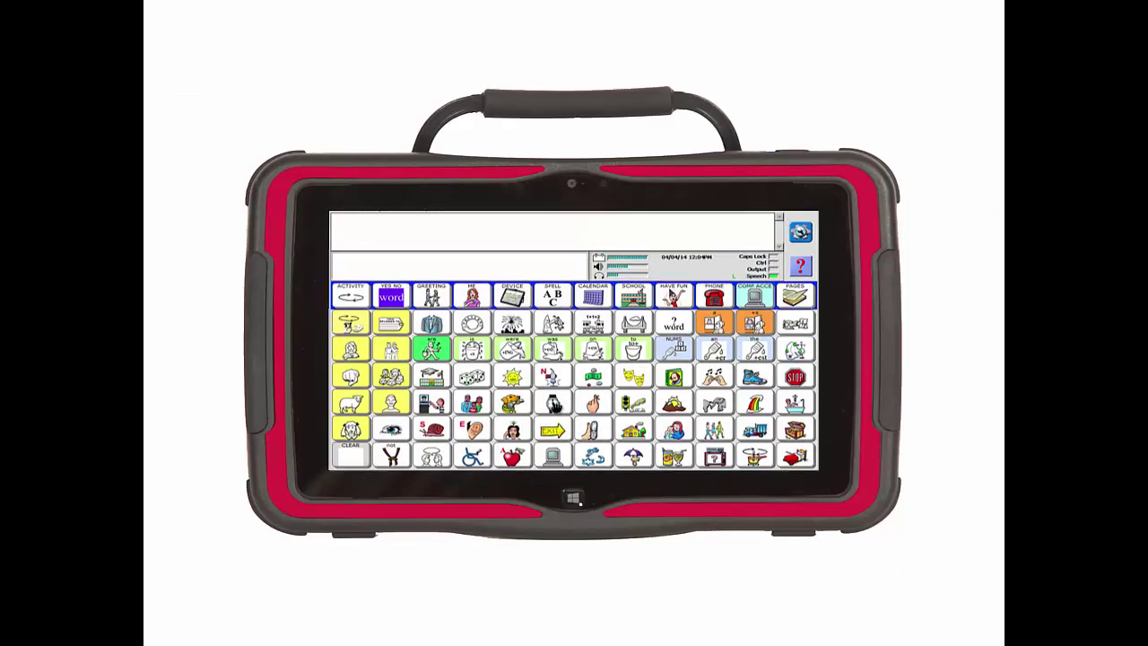
- Compose the message "now when I say something it will be" from the symbol vocabulary
{"action": "left_click", "coordinate": [553, 405]}
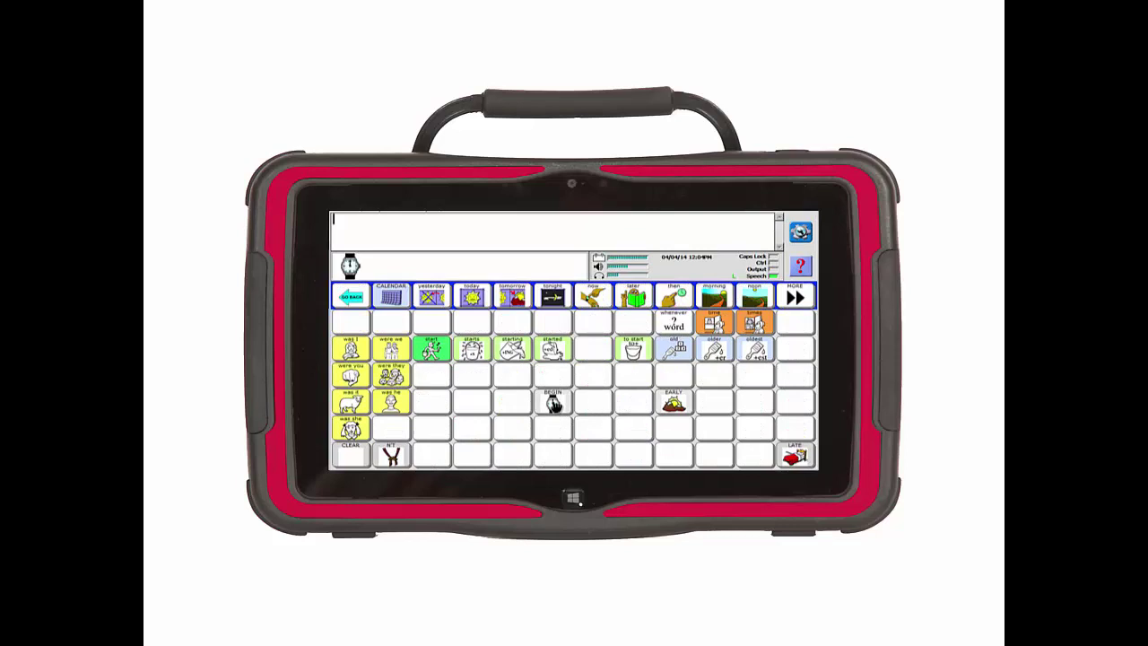
{"action": "left_click", "coordinate": [593, 298]}
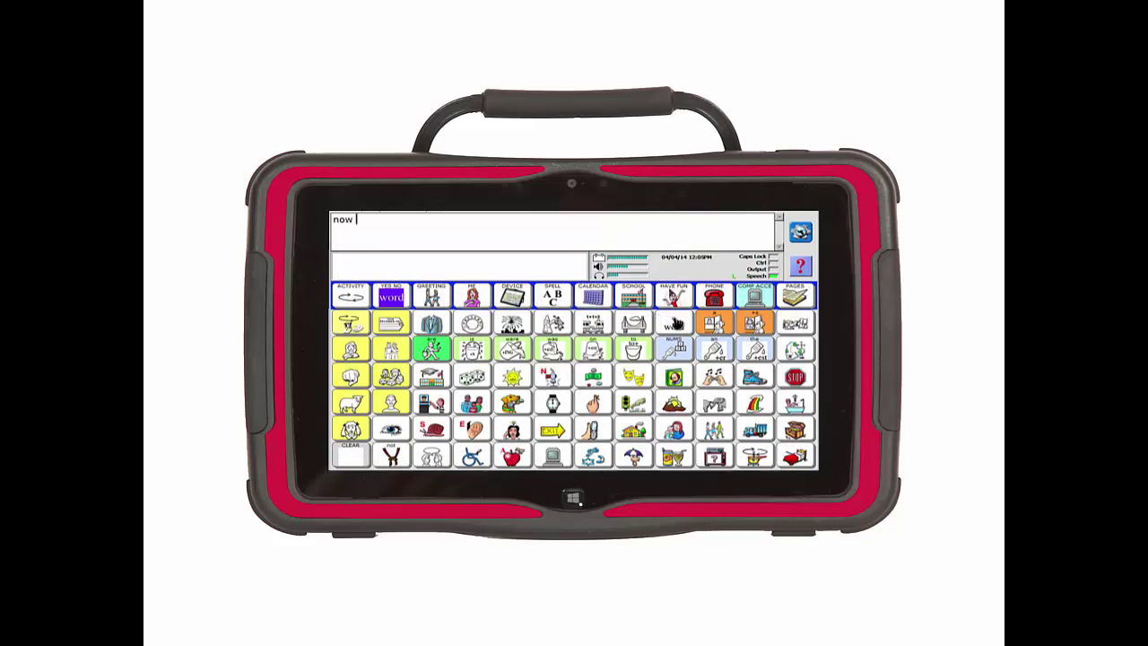
{"action": "left_click", "coordinate": [673, 325]}
{"action": "left_click", "coordinate": [552, 403]}
{"action": "left_click", "coordinate": [353, 351]}
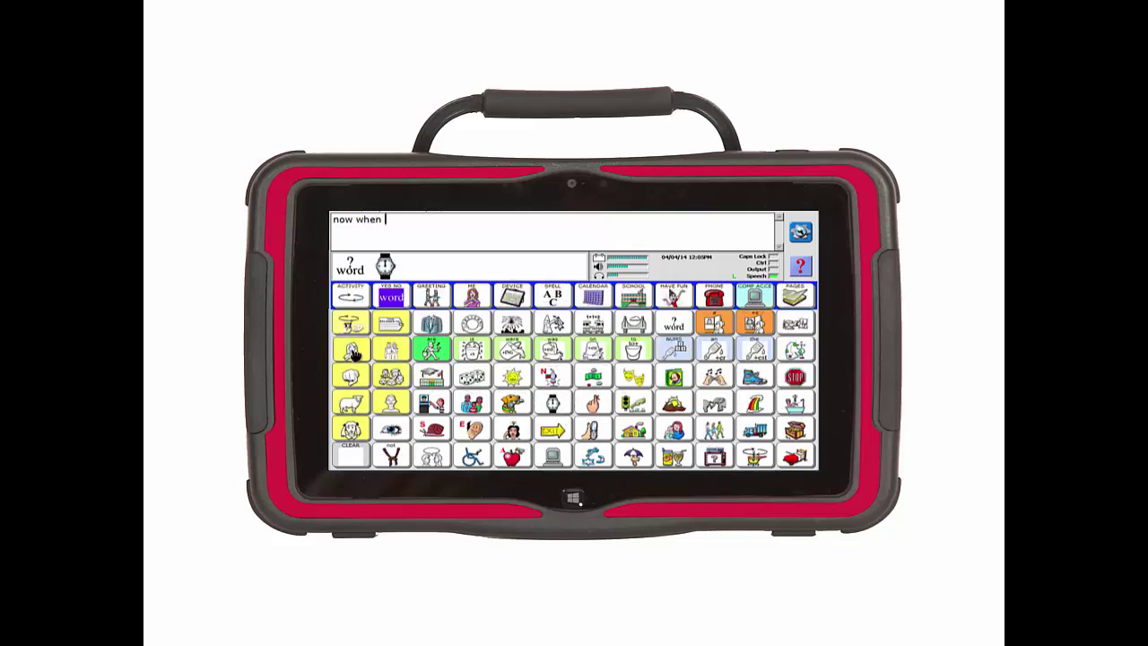
{"action": "left_click", "coordinate": [353, 351]}
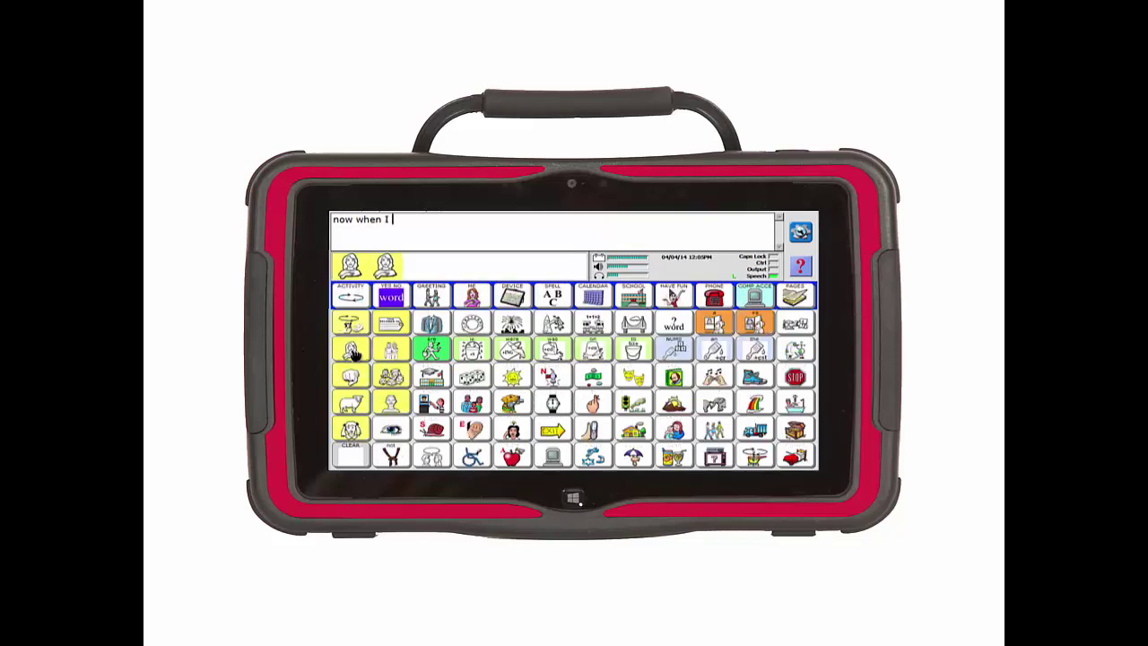
{"action": "left_click", "coordinate": [593, 429]}
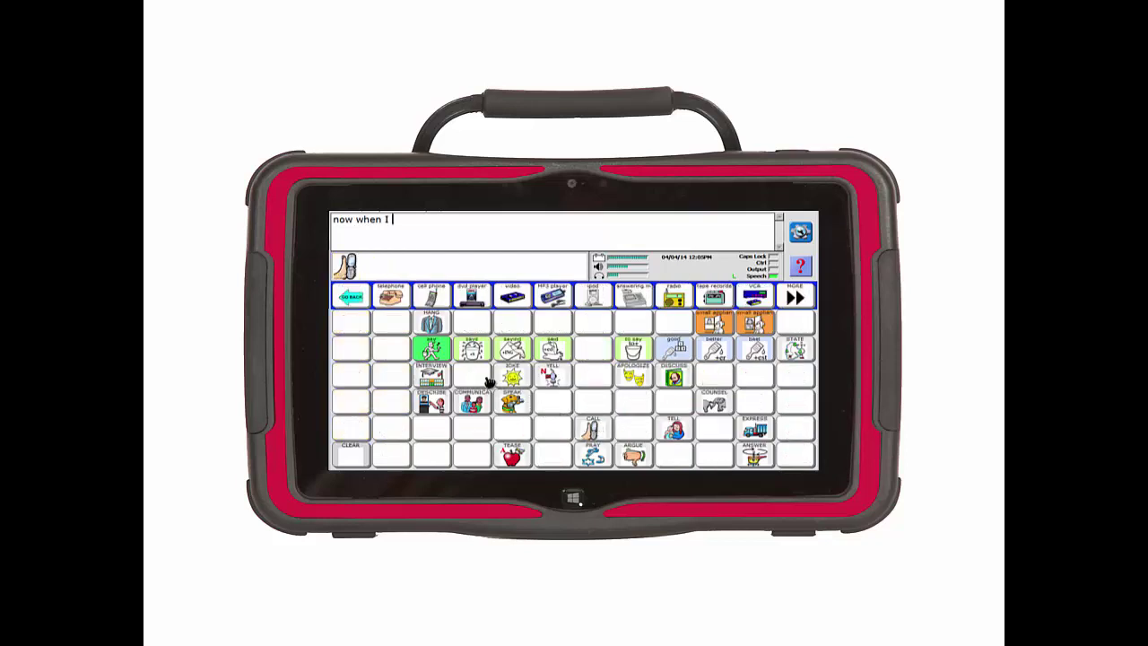
{"action": "left_click", "coordinate": [431, 348]}
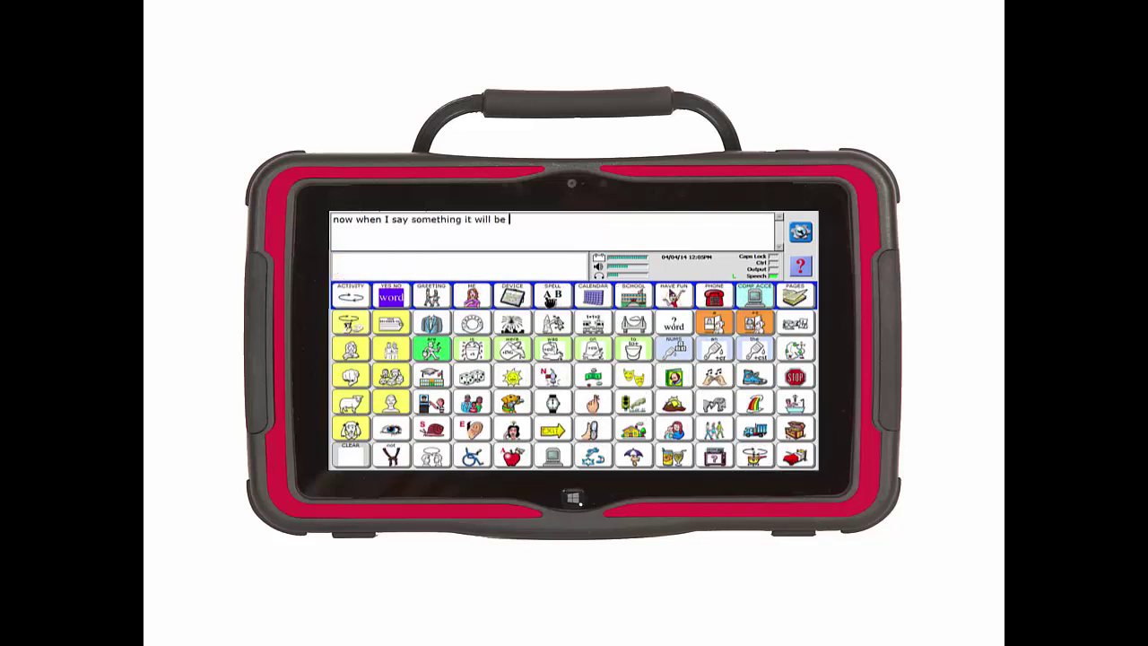
- Complete the message by spelling "recorded" with the help of word prediction, and end it with a period
{"action": "left_click", "coordinate": [551, 299]}
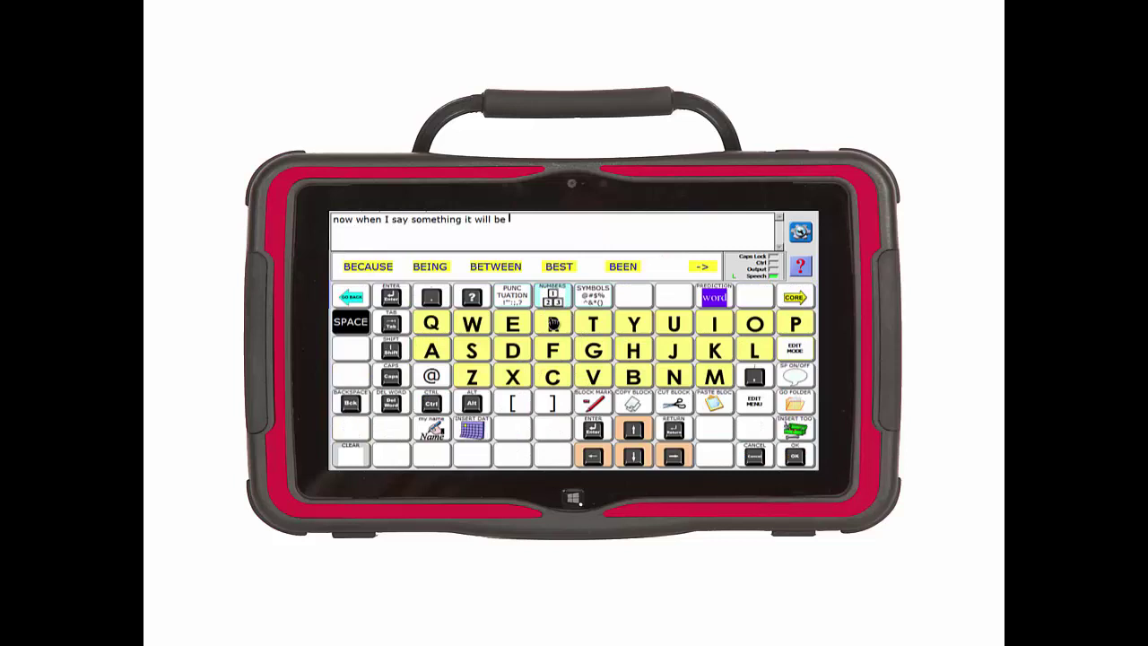
{"action": "left_click", "coordinate": [554, 324]}
{"action": "left_click", "coordinate": [513, 324]}
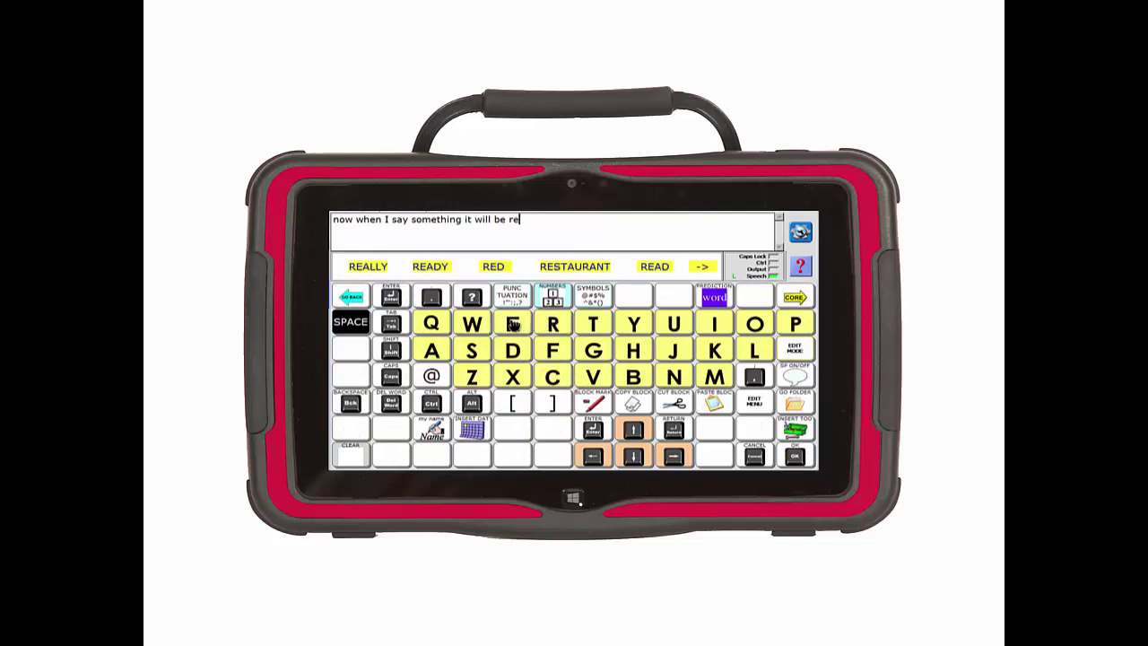
{"action": "left_click", "coordinate": [554, 377]}
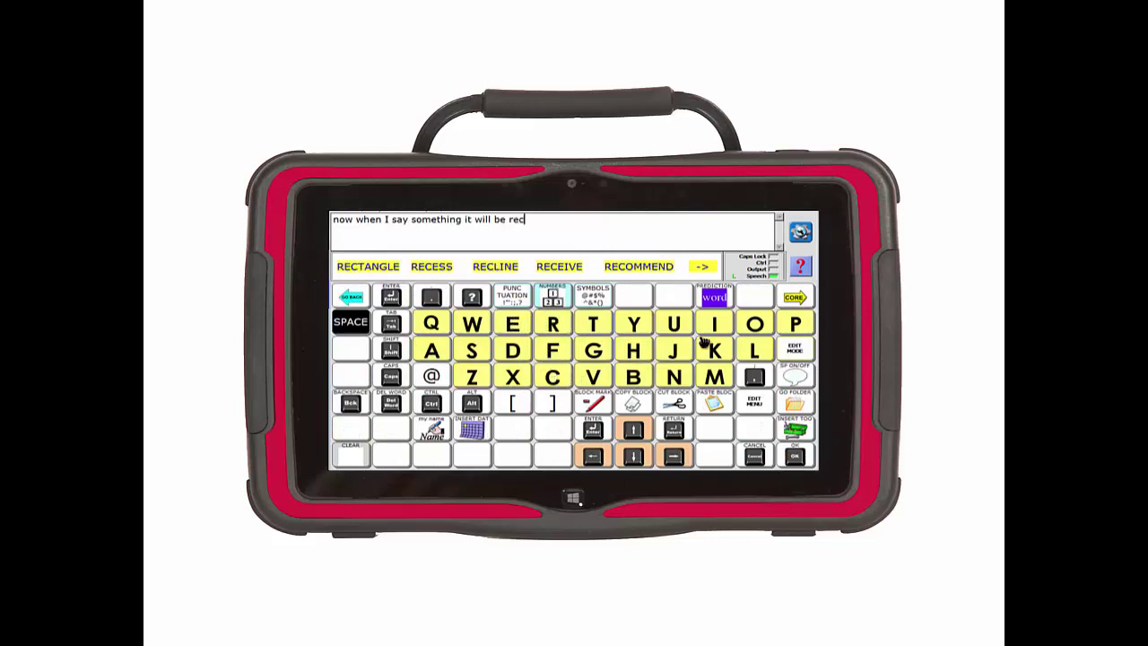
{"action": "left_click", "coordinate": [758, 326]}
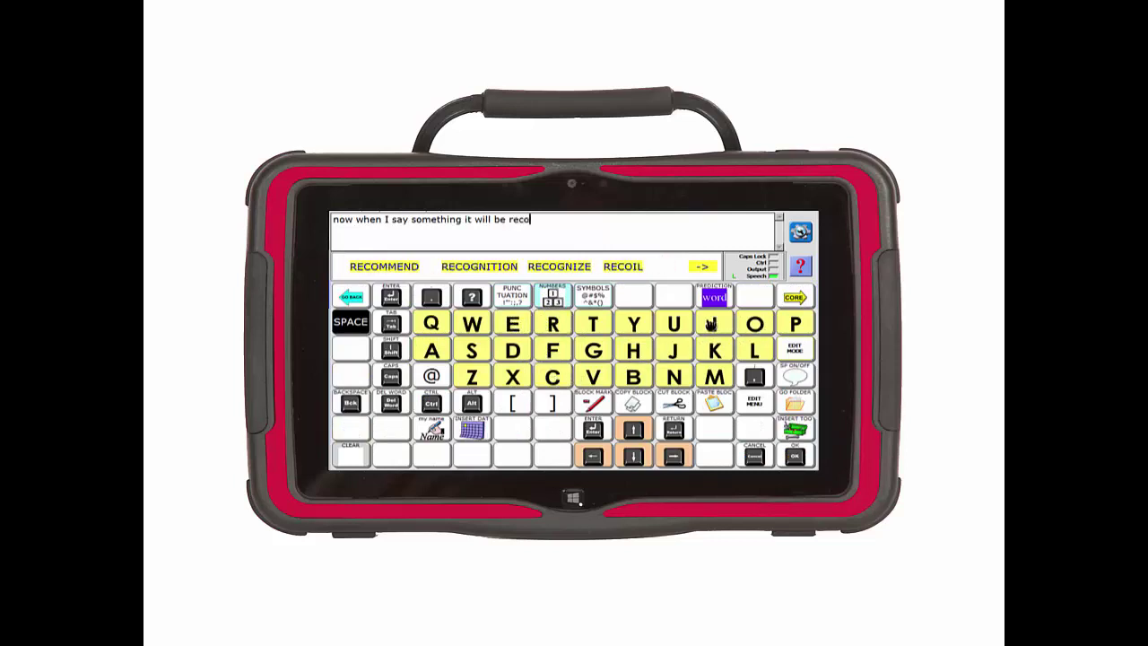
{"action": "left_click", "coordinate": [556, 323]}
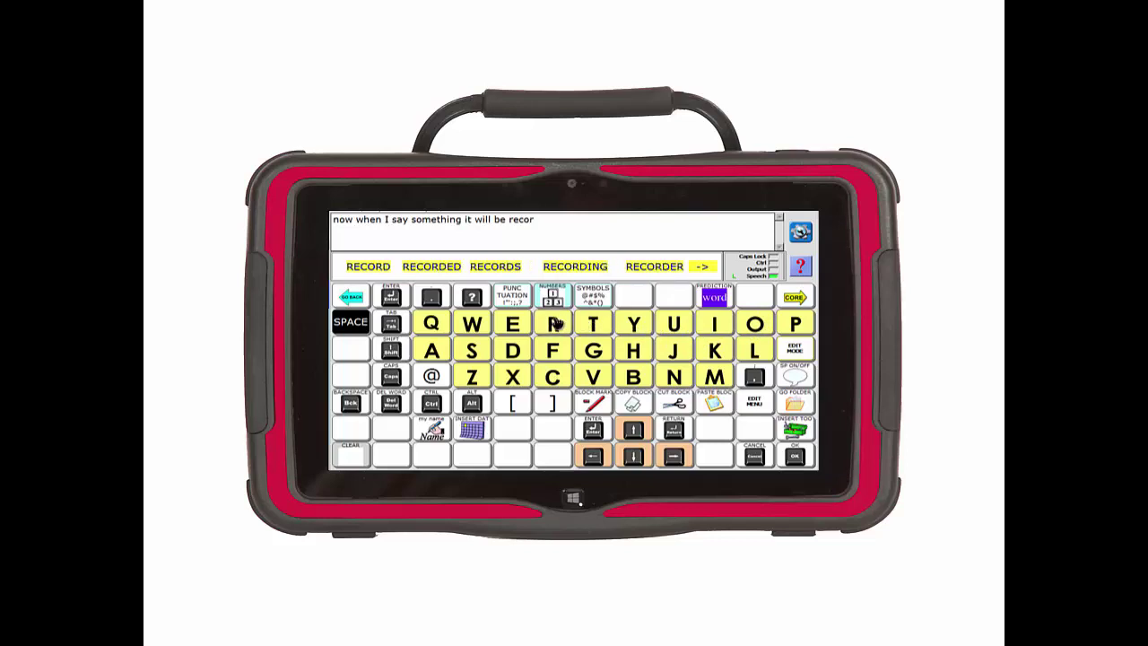
{"action": "left_click", "coordinate": [437, 269]}
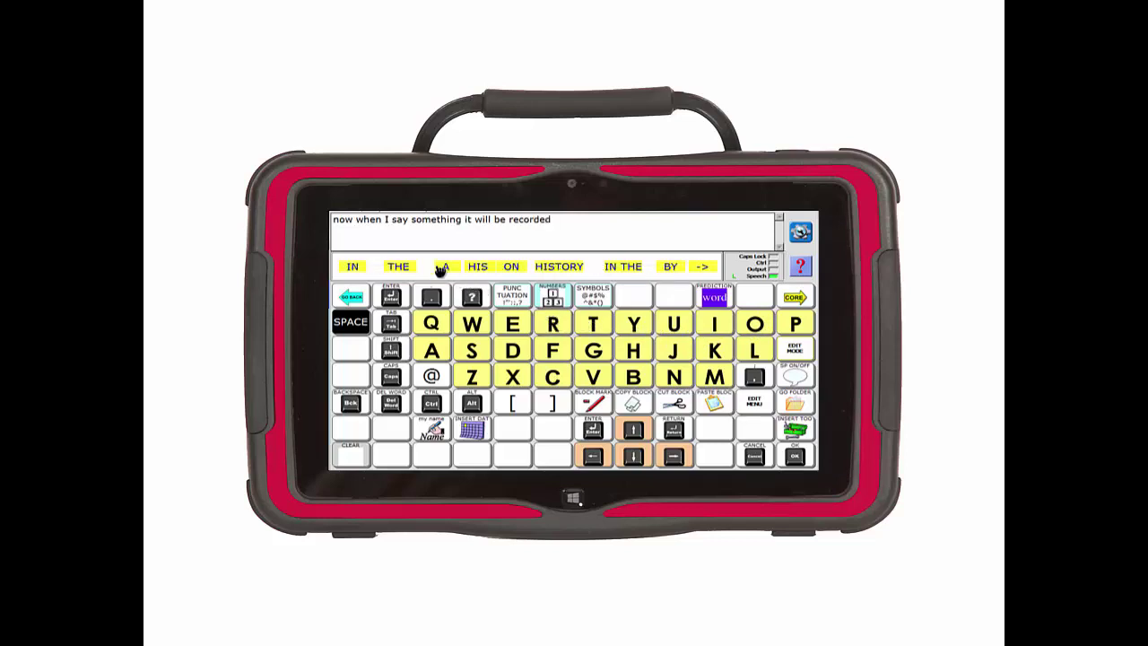
{"action": "left_click", "coordinate": [432, 297]}
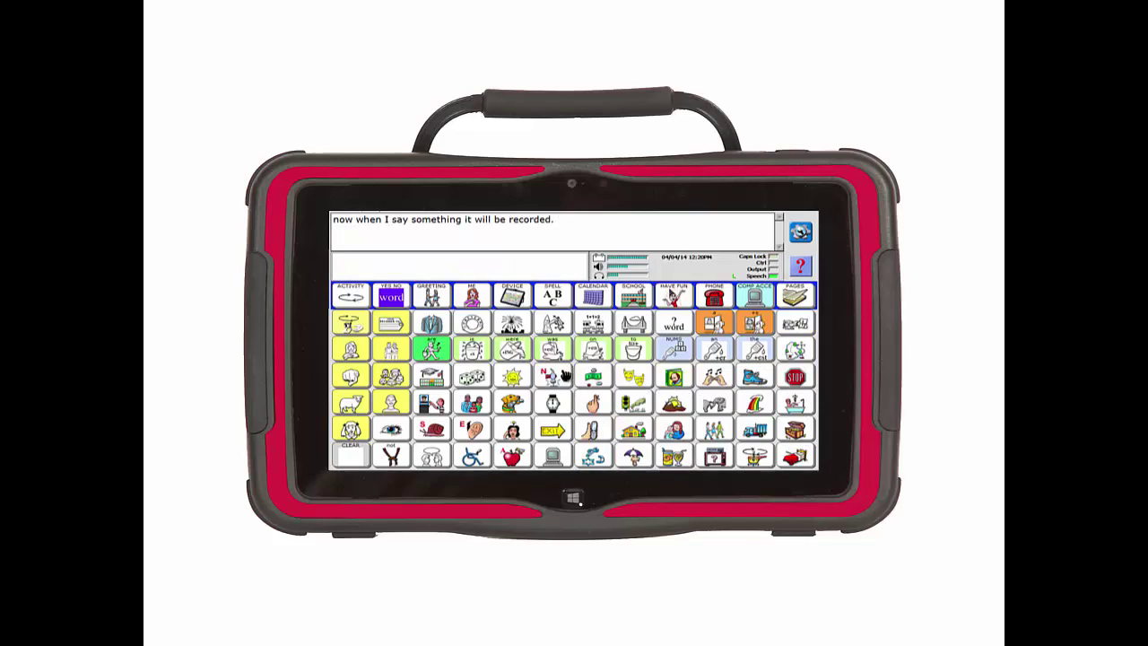
- Return to the toolbox's vocabulary review settings to reach the recorded language data
{"action": "left_click", "coordinate": [798, 235]}
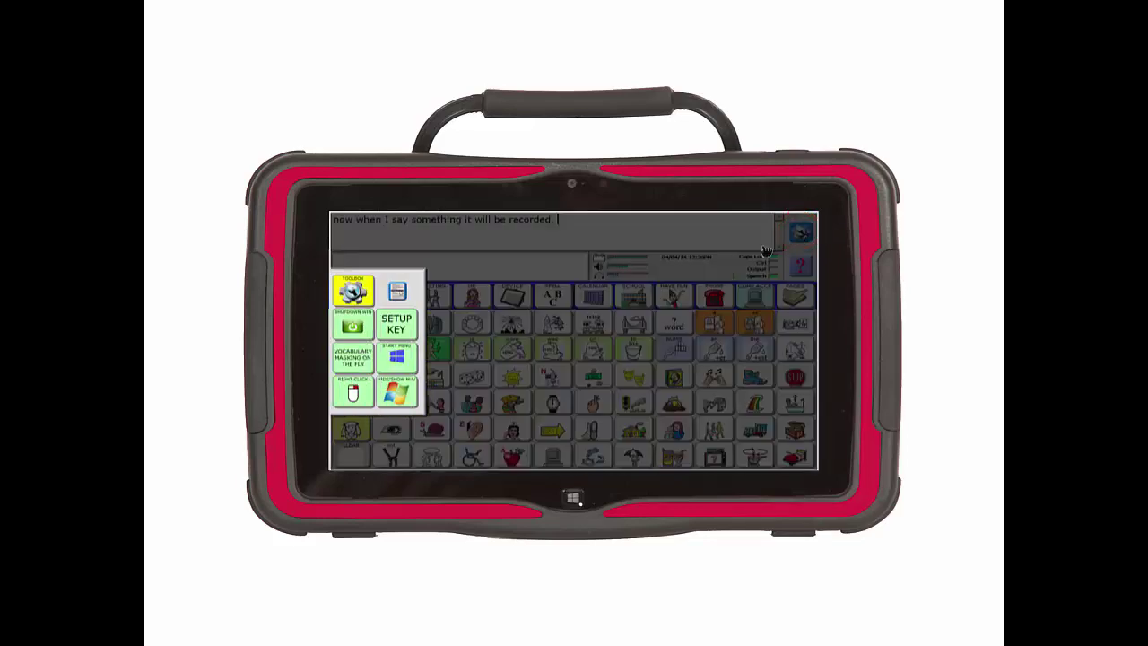
{"action": "left_click", "coordinate": [357, 290]}
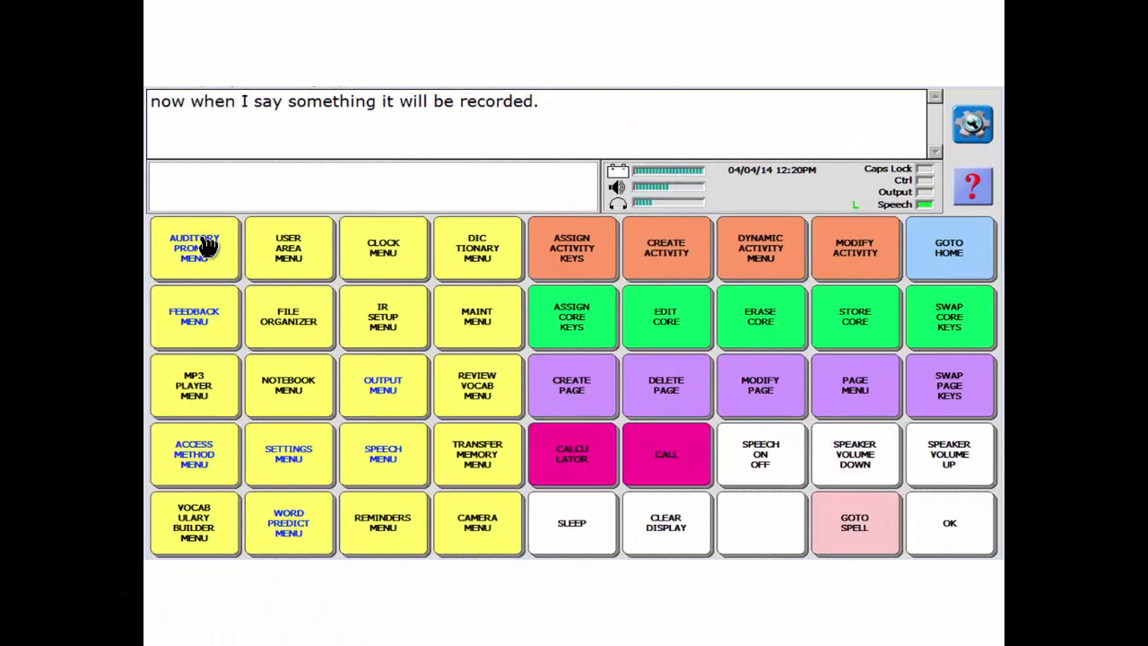
{"action": "left_click", "coordinate": [476, 384]}
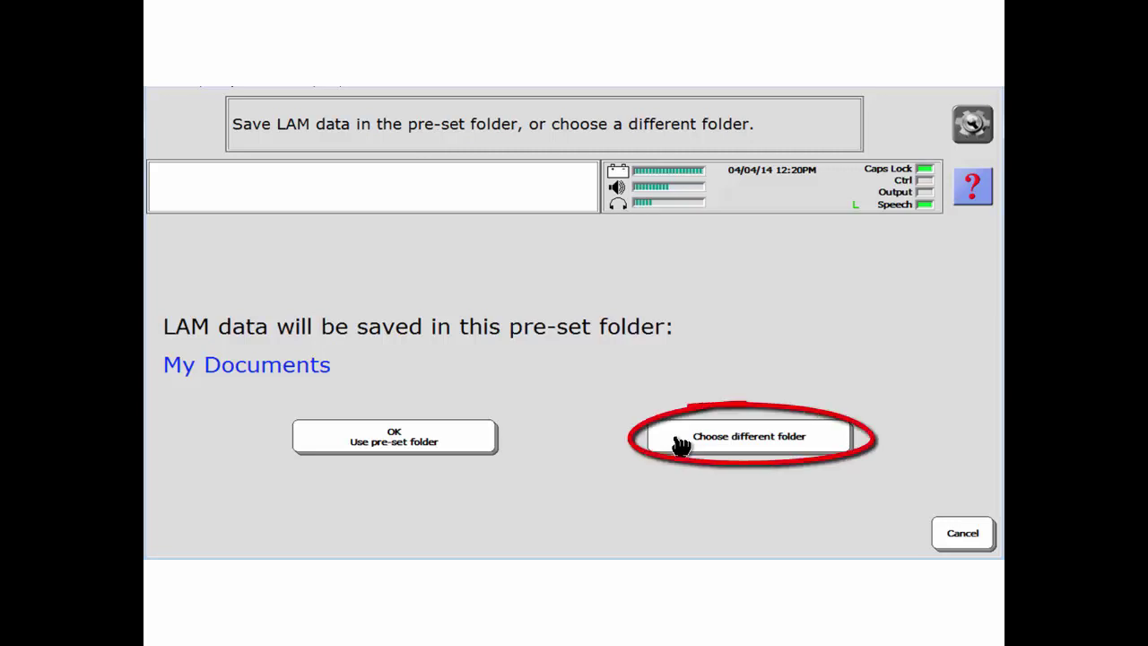
- Choose the removable drive D: Crucial instead of the pre-set folder as the save location for the LAM data
{"action": "left_click", "coordinate": [681, 444]}
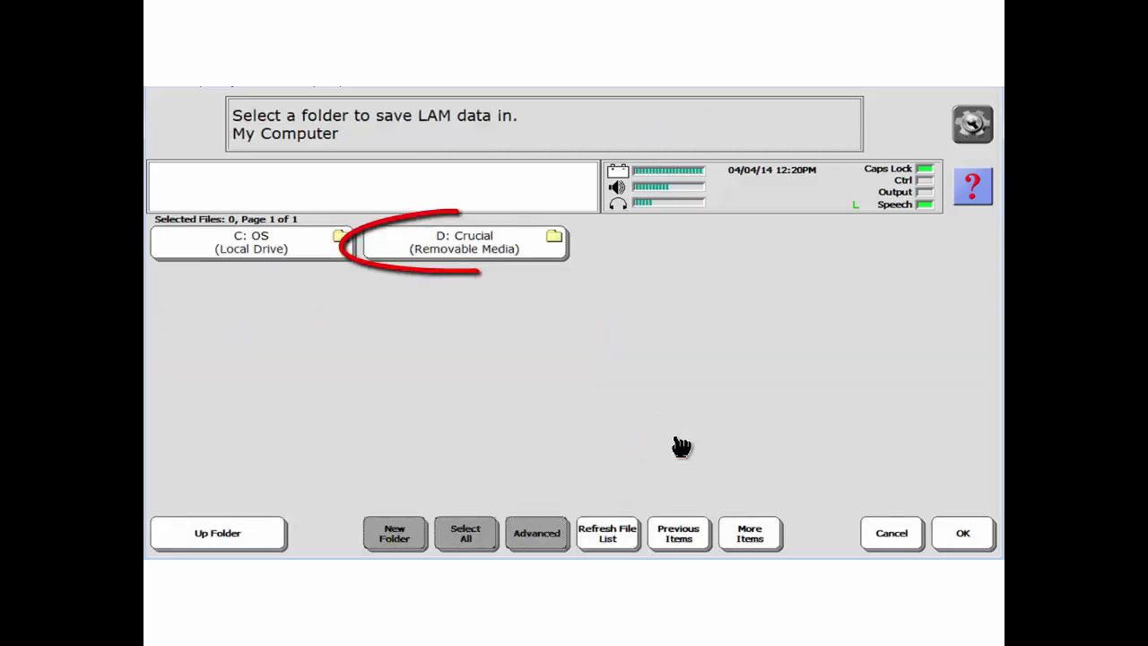
{"action": "left_click", "coordinate": [503, 251]}
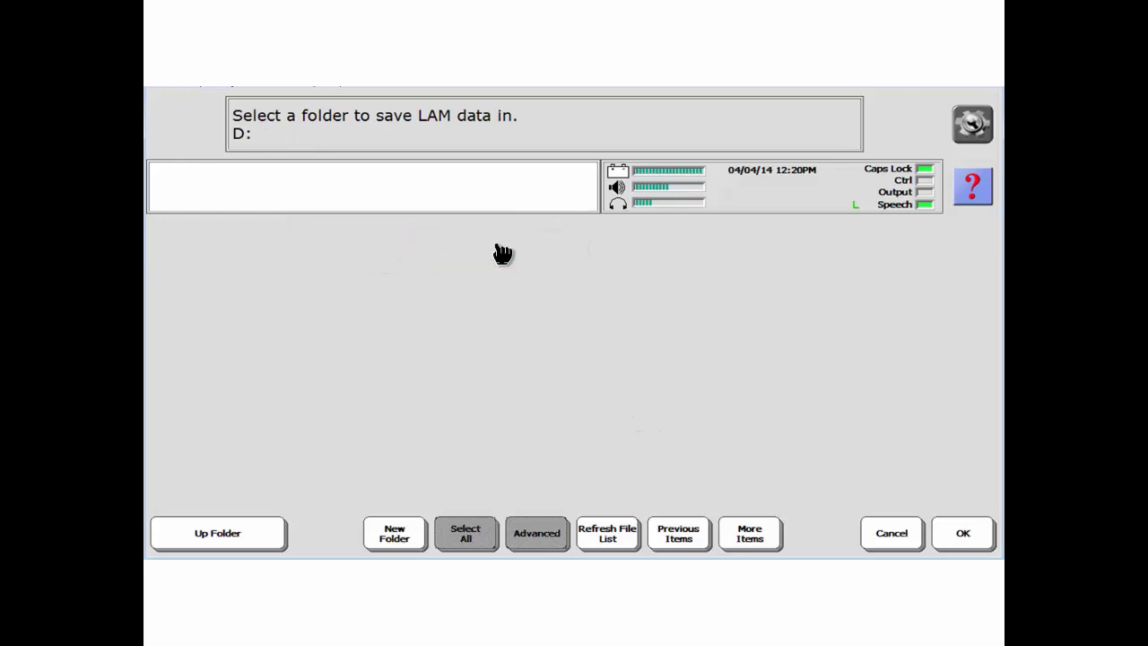
{"action": "left_click", "coordinate": [969, 532]}
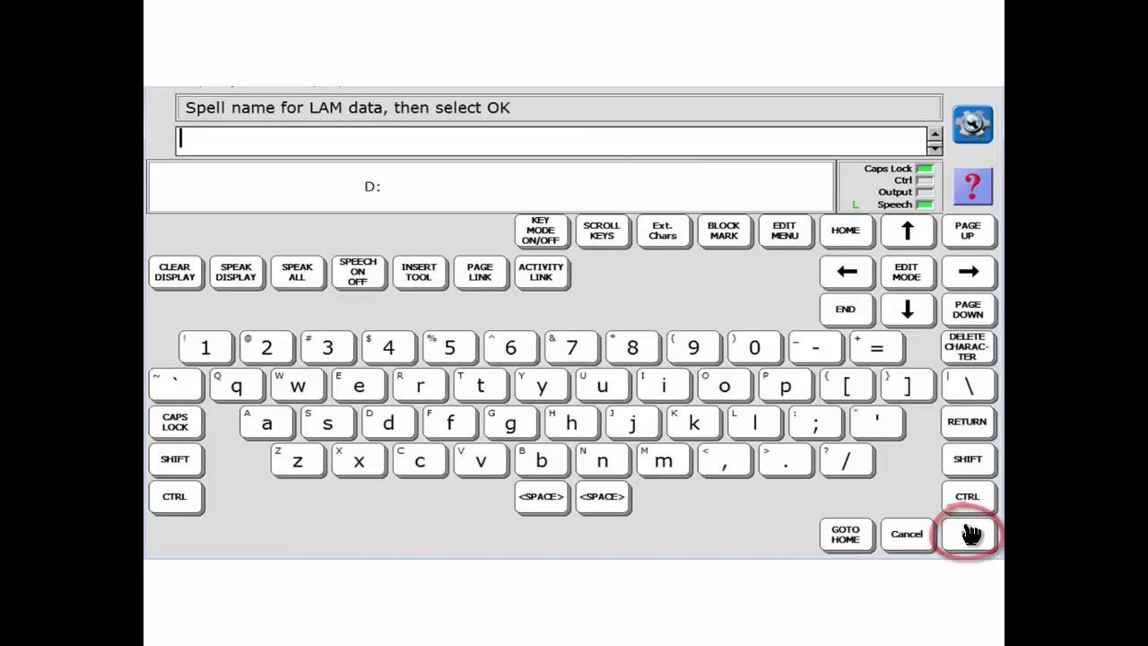
- Spell "Keb data log" as the beginning of the LAM data file name
{"action": "left_click", "coordinate": [693, 420]}
{"action": "left_click", "coordinate": [369, 387]}
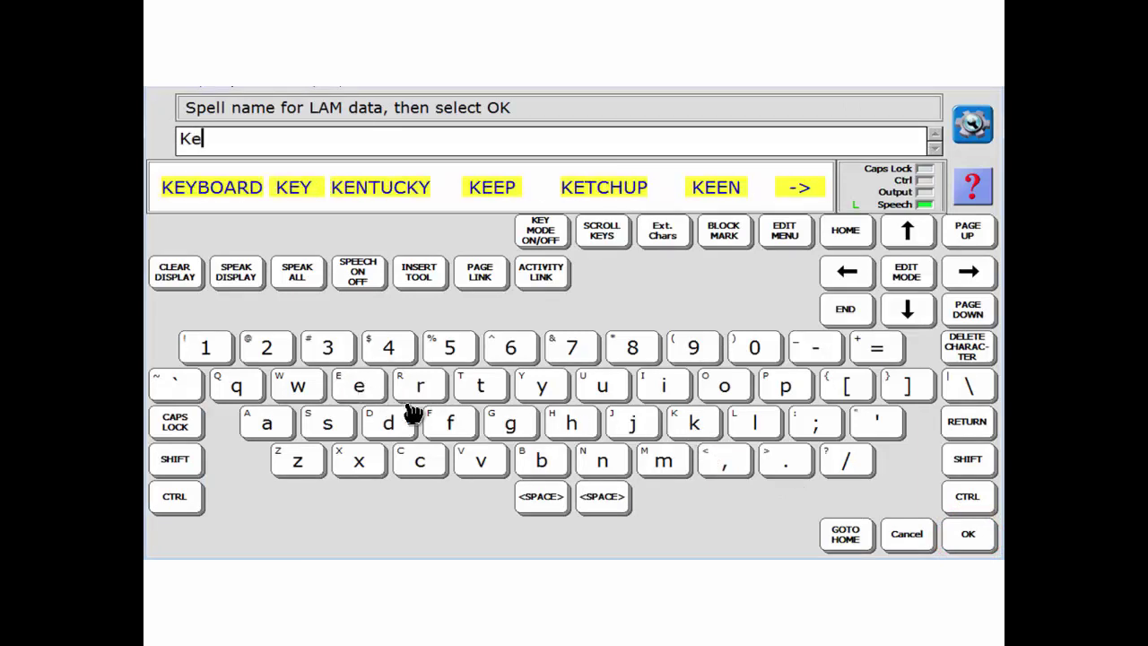
{"action": "left_click", "coordinate": [542, 461]}
{"action": "left_click", "coordinate": [612, 500]}
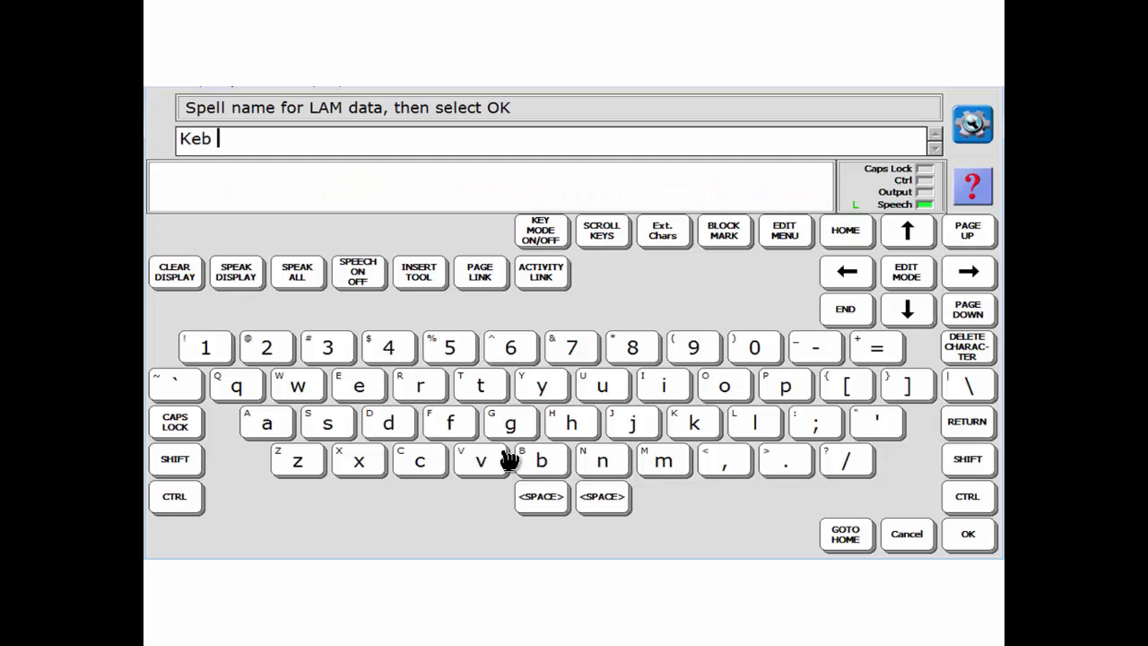
{"action": "left_click", "coordinate": [390, 424]}
{"action": "left_click", "coordinate": [293, 422]}
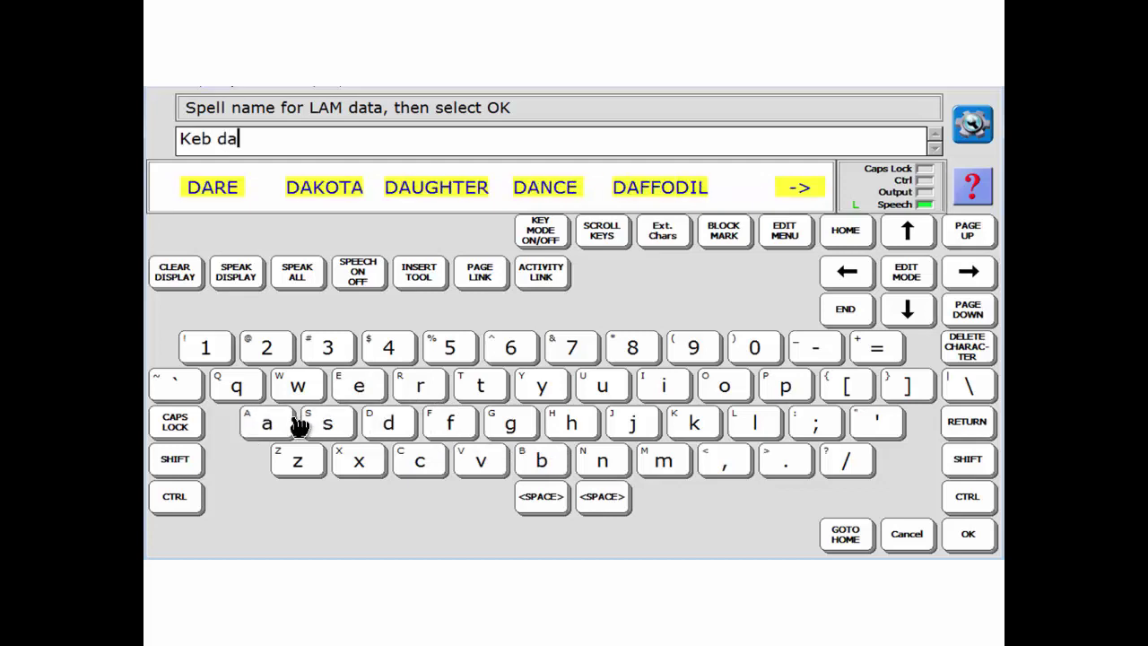
{"action": "left_click", "coordinate": [471, 393]}
{"action": "left_click", "coordinate": [269, 423]}
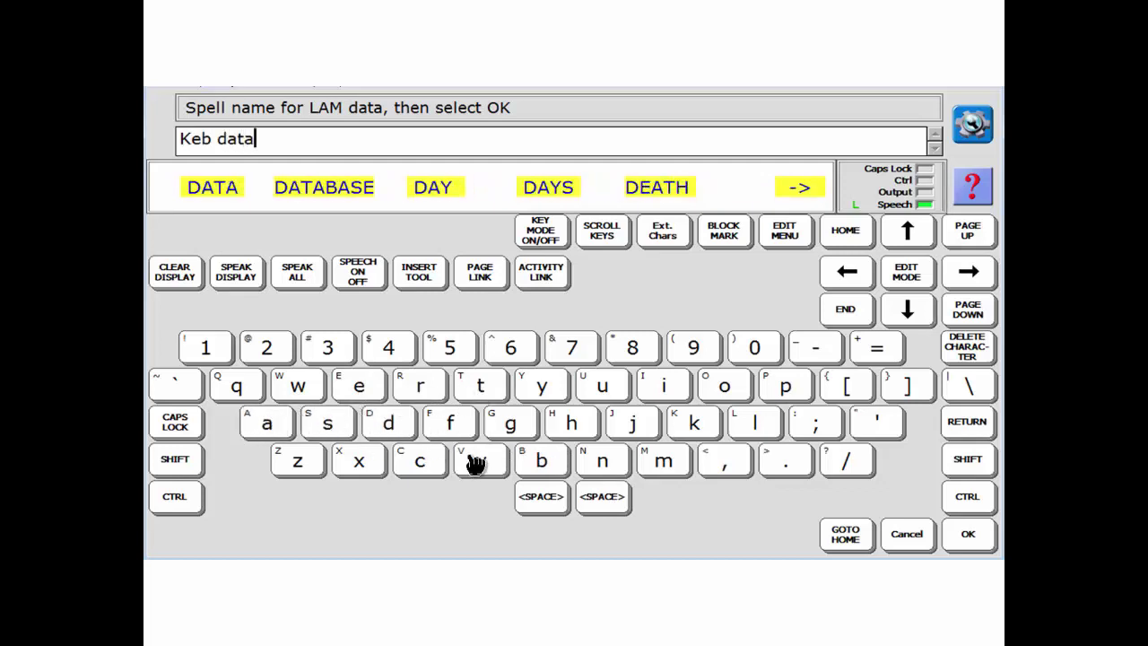
{"action": "left_click", "coordinate": [615, 500]}
{"action": "left_click", "coordinate": [757, 423]}
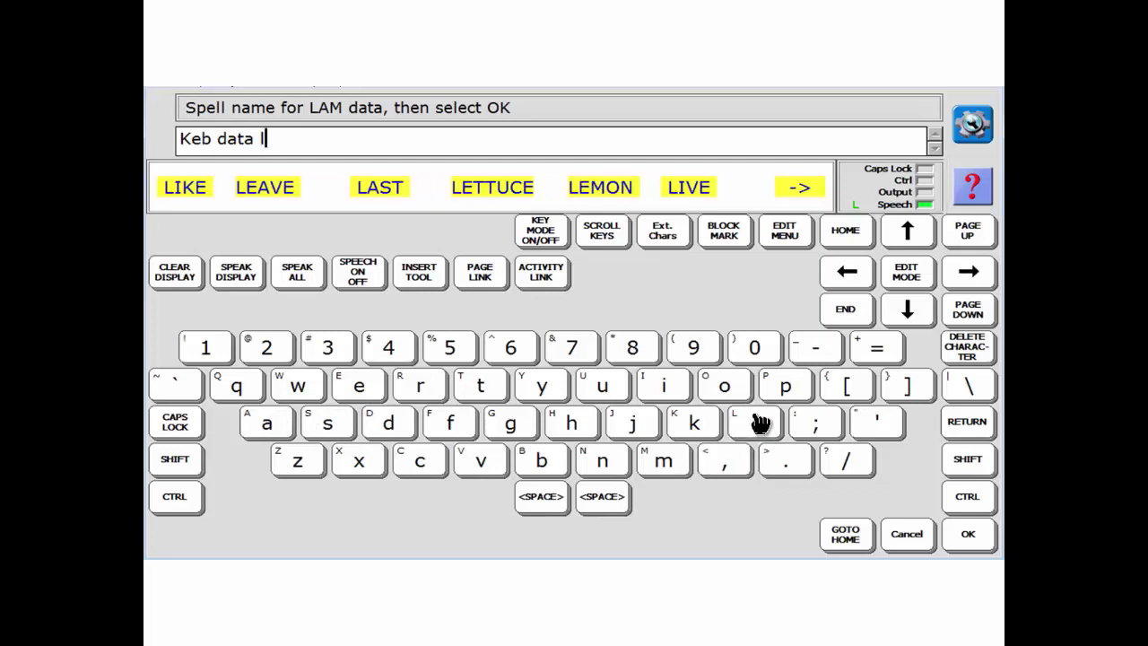
{"action": "left_click", "coordinate": [725, 388]}
{"action": "left_click", "coordinate": [512, 427]}
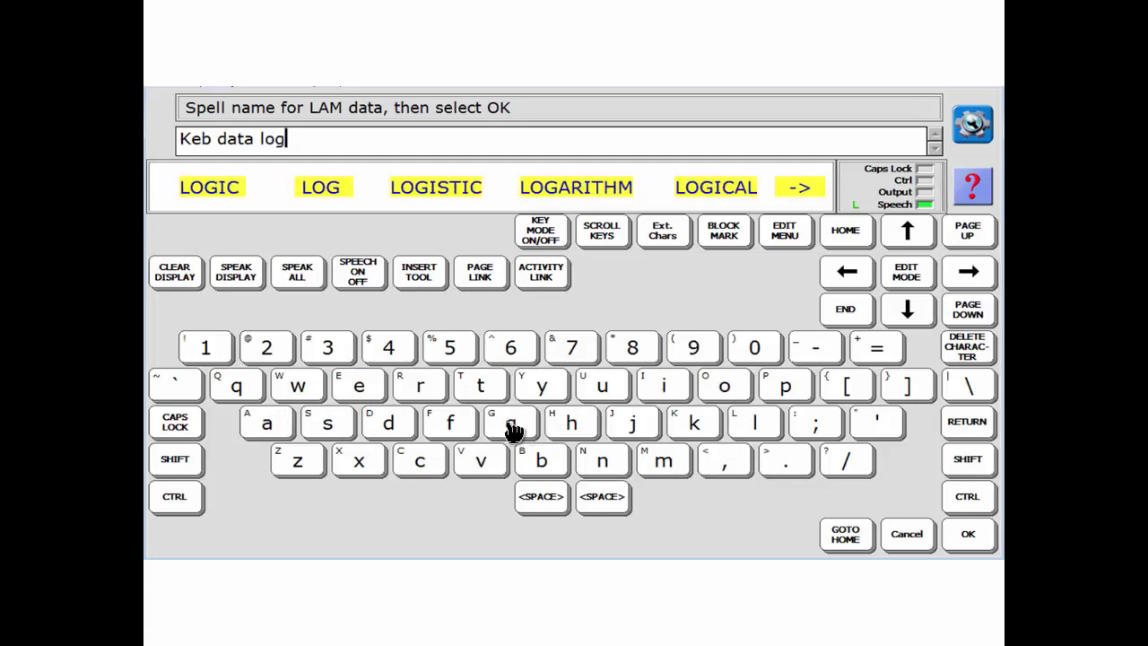
- Append the date "4-4-14" to the file name and save the LAM data
{"action": "left_click", "coordinate": [606, 500]}
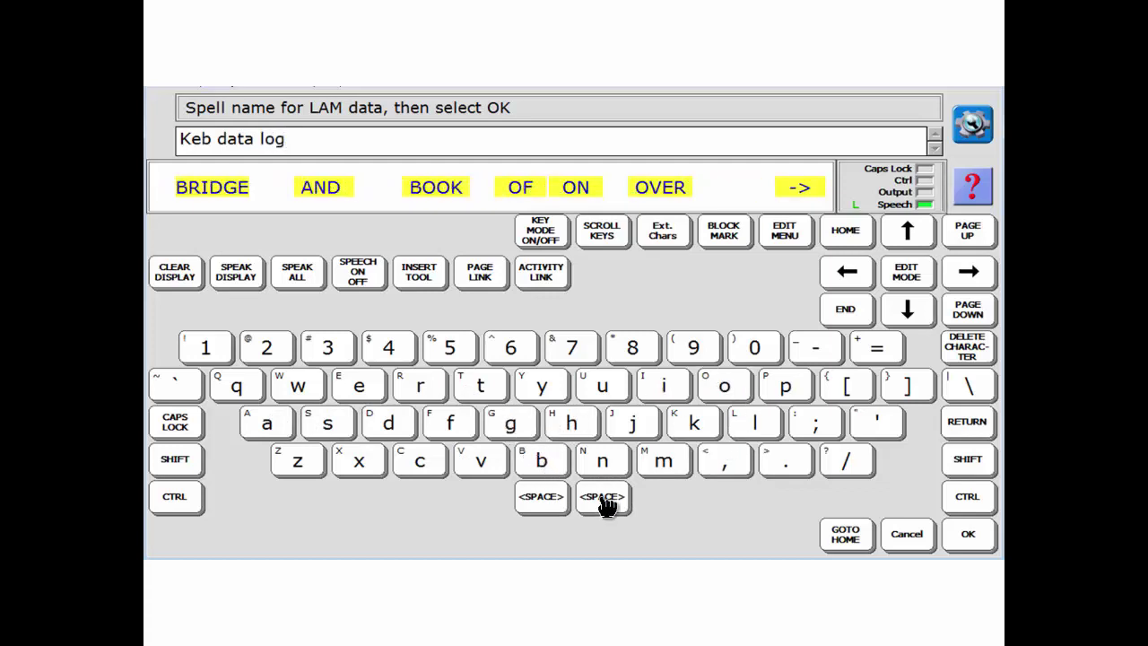
{"action": "left_click", "coordinate": [396, 360]}
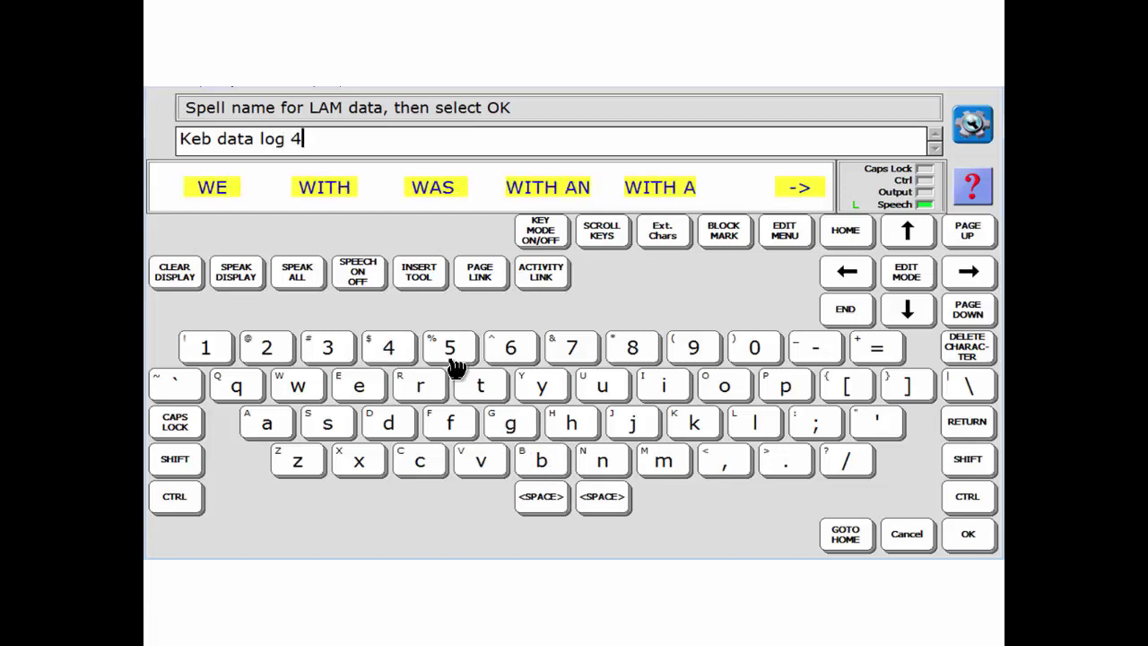
{"action": "left_click", "coordinate": [815, 355]}
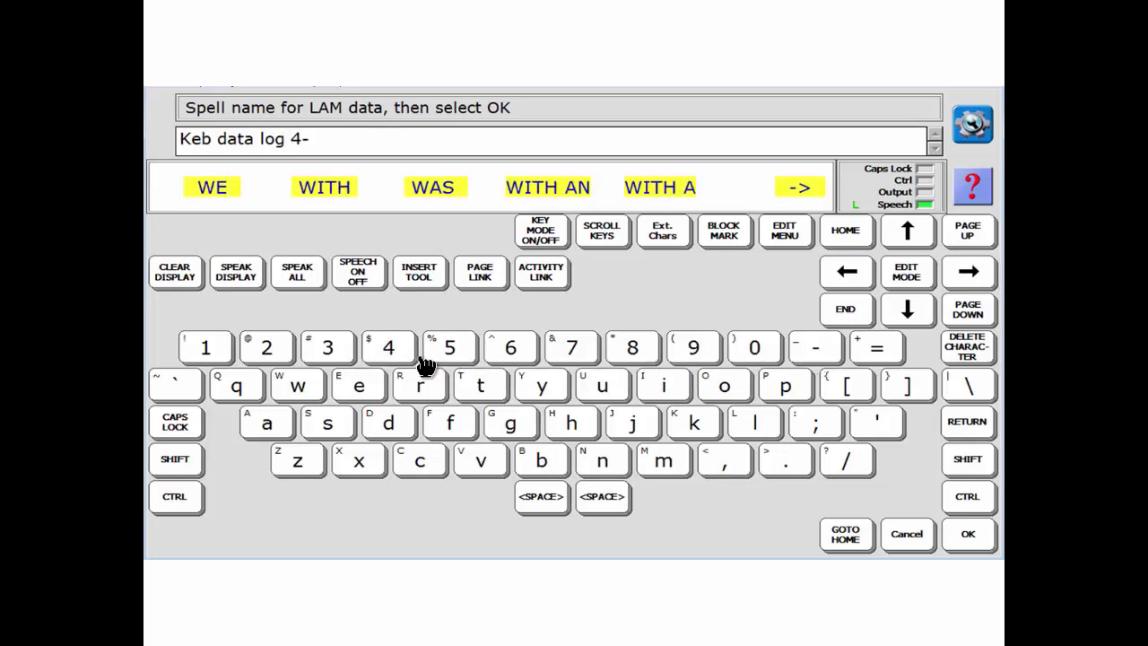
{"action": "left_click", "coordinate": [396, 357]}
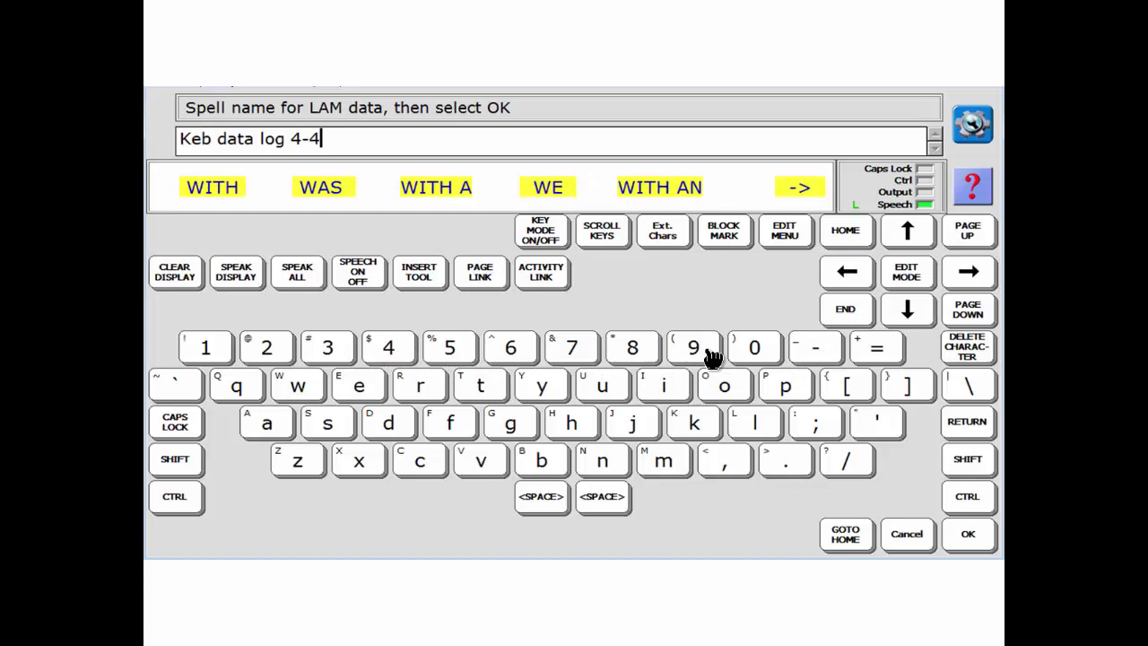
{"action": "left_click", "coordinate": [818, 357]}
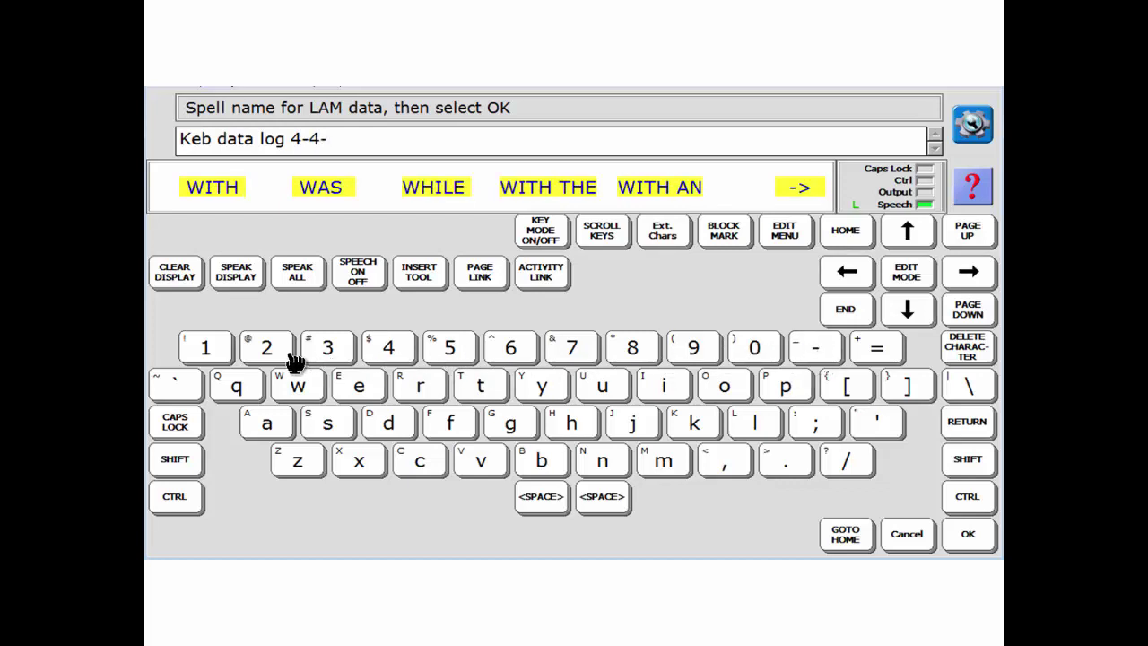
{"action": "left_click", "coordinate": [212, 352]}
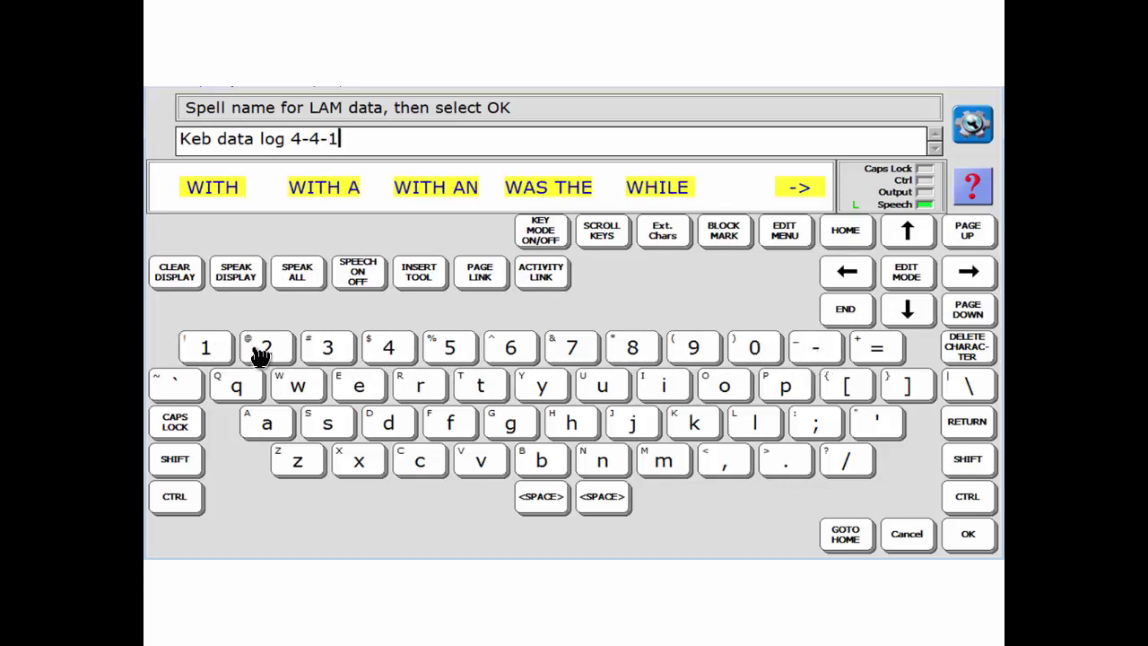
{"action": "left_click", "coordinate": [387, 356]}
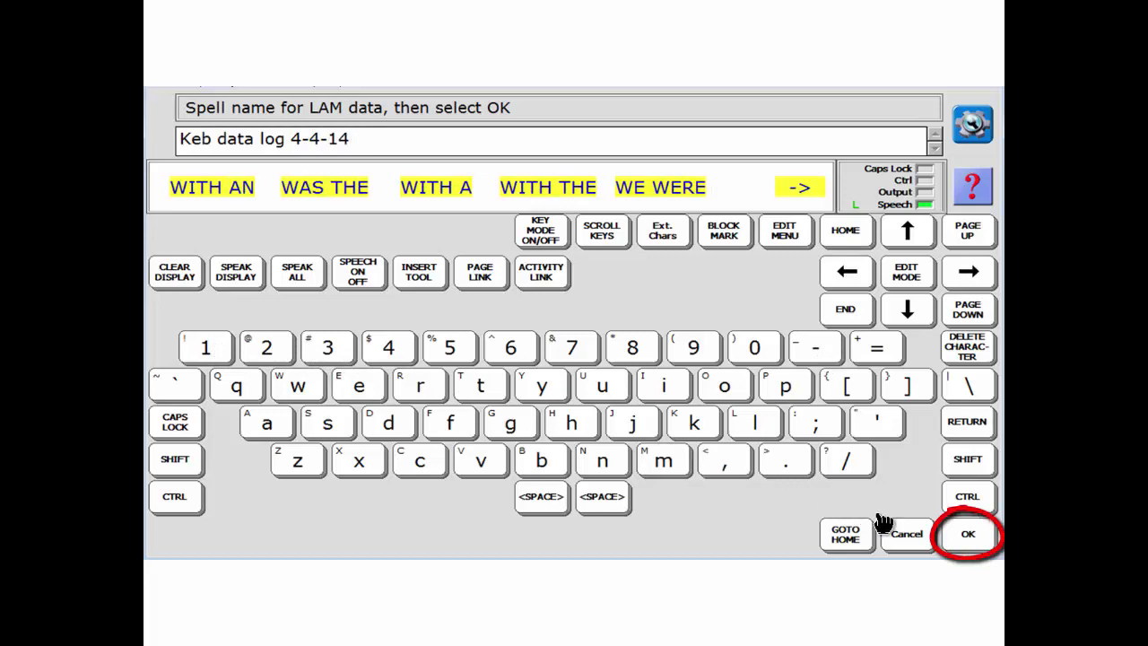
{"action": "left_click", "coordinate": [969, 533]}
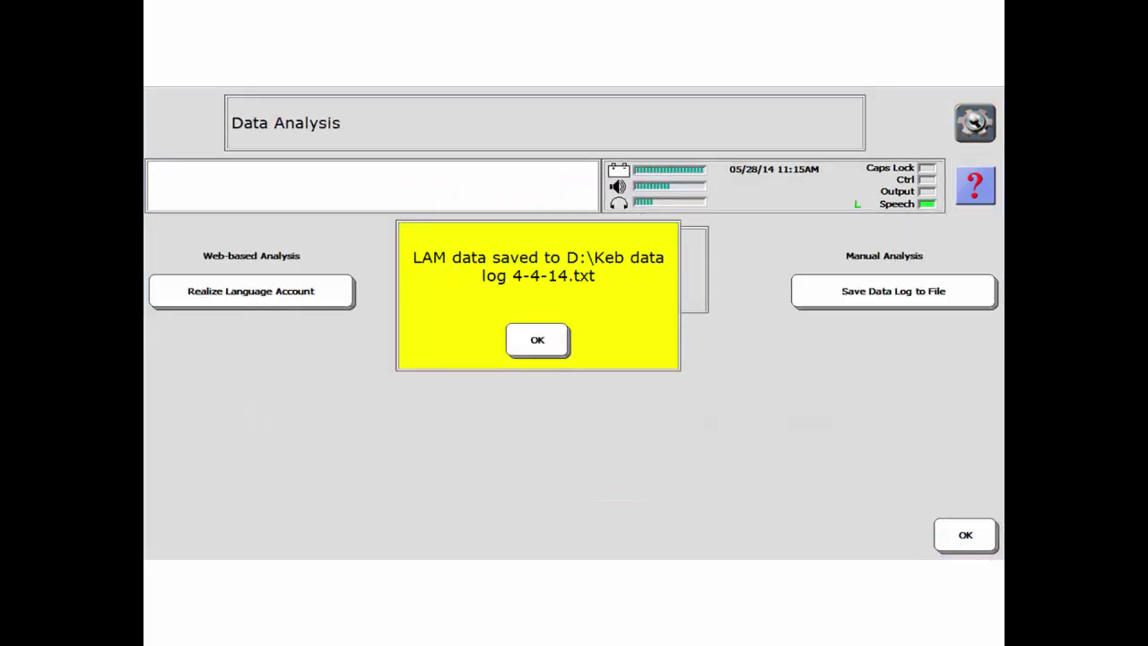